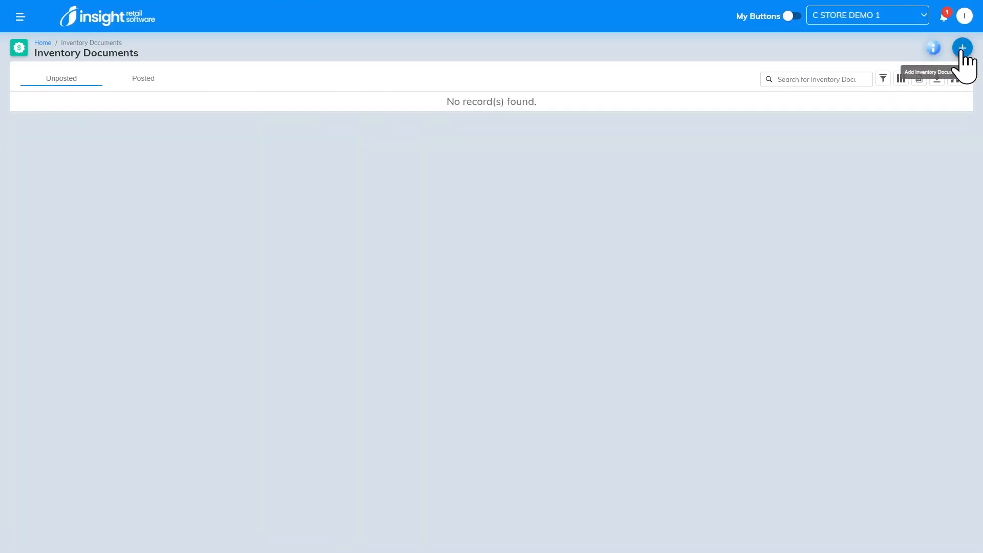
Create a new Adjustment Document with the description MARLB THEFT
click(961, 49)
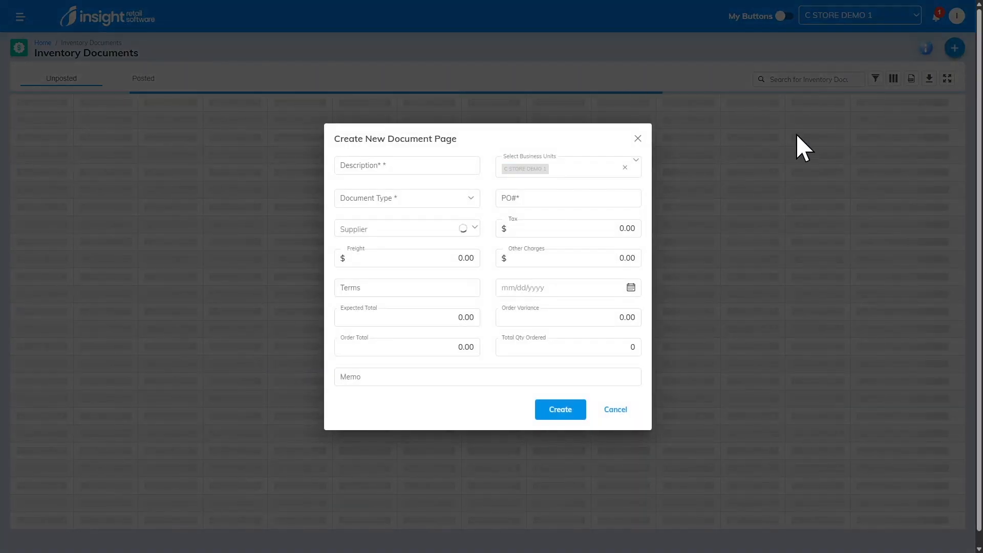
click(392, 200)
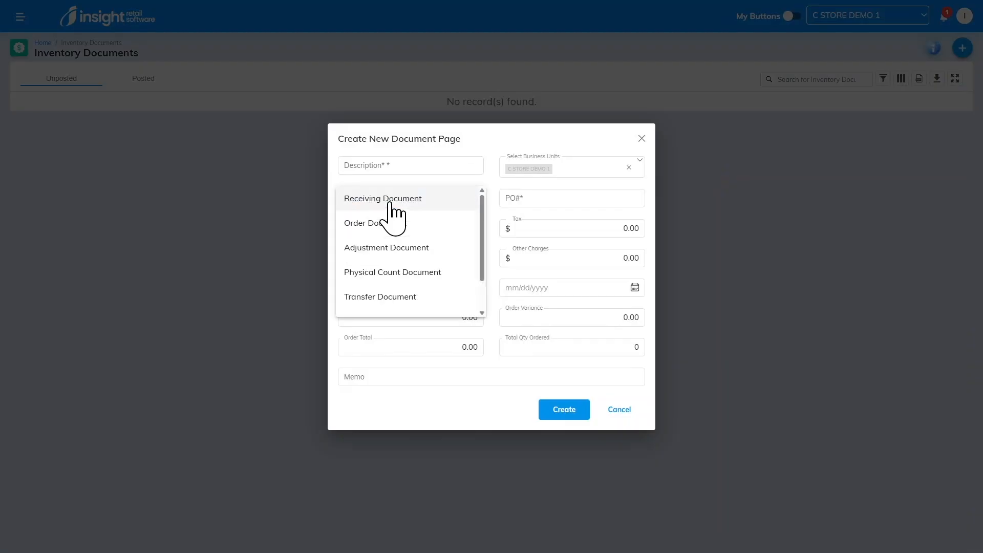
click(386, 250)
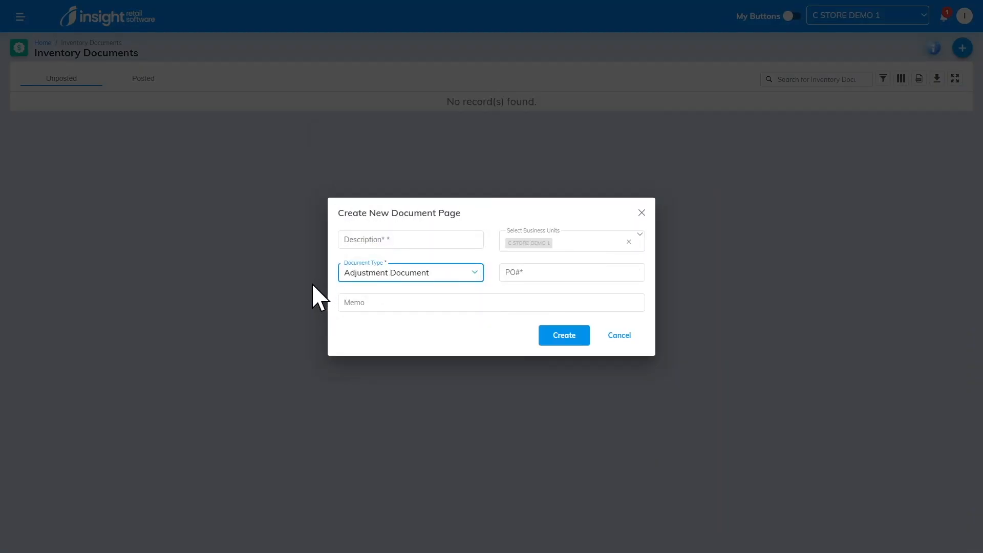
click(405, 239)
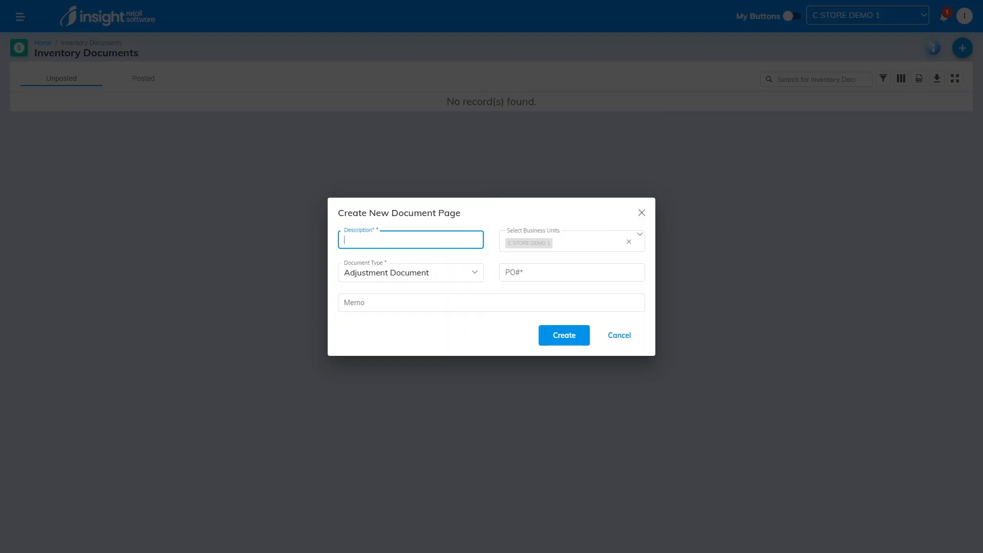
text(MARLB THEFT)
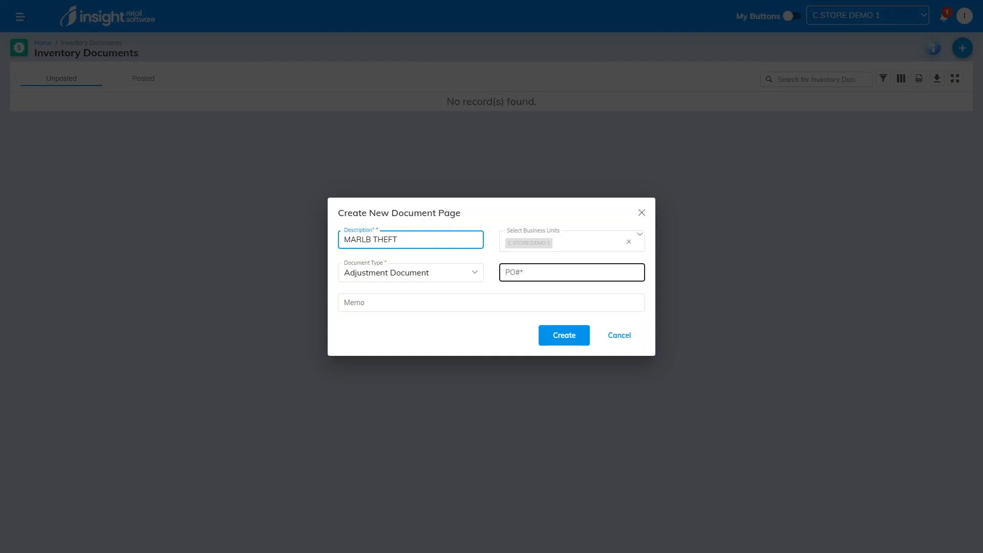
click(385, 305)
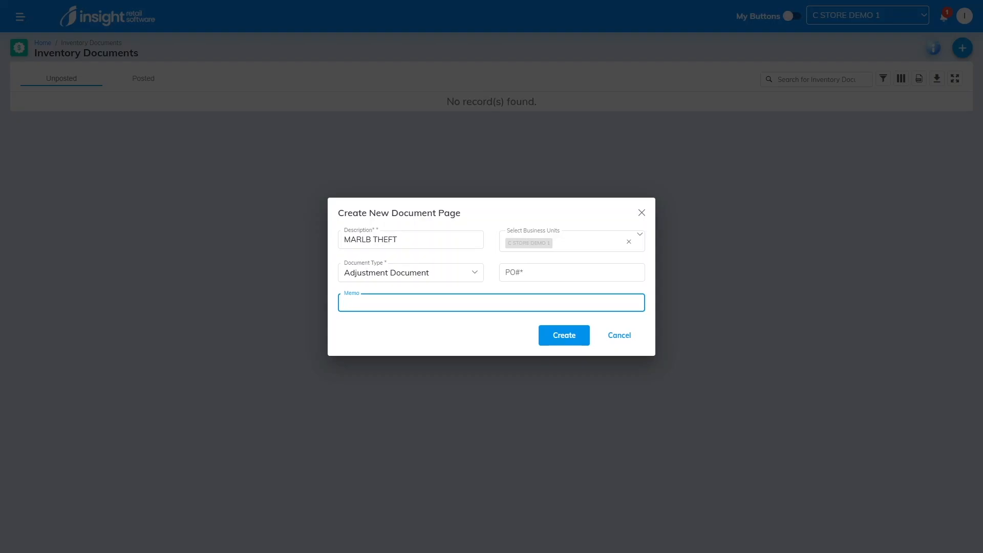
click(563, 336)
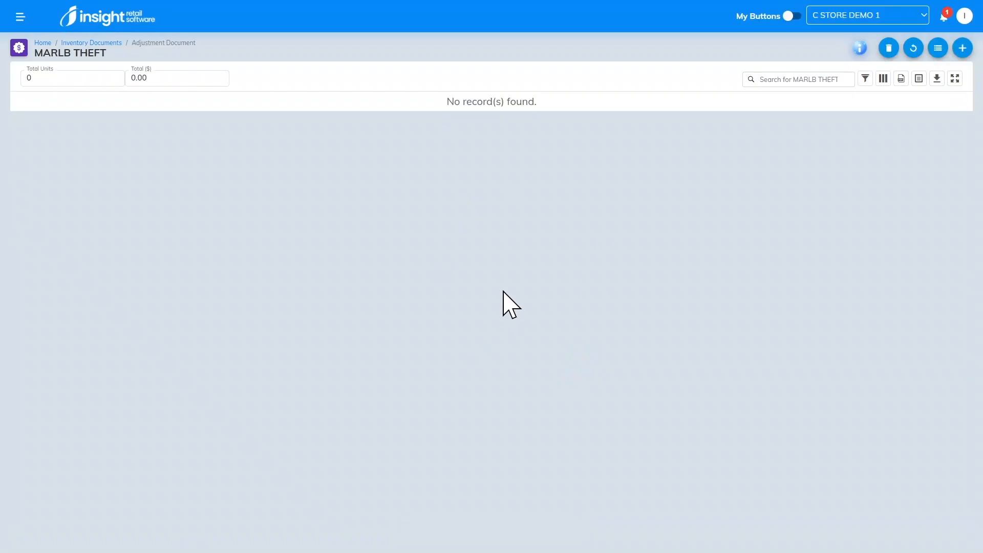
Start adding an item to the adjustment, search the item list for "marlbo" and choose MARLBORO RED SOFT
click(962, 49)
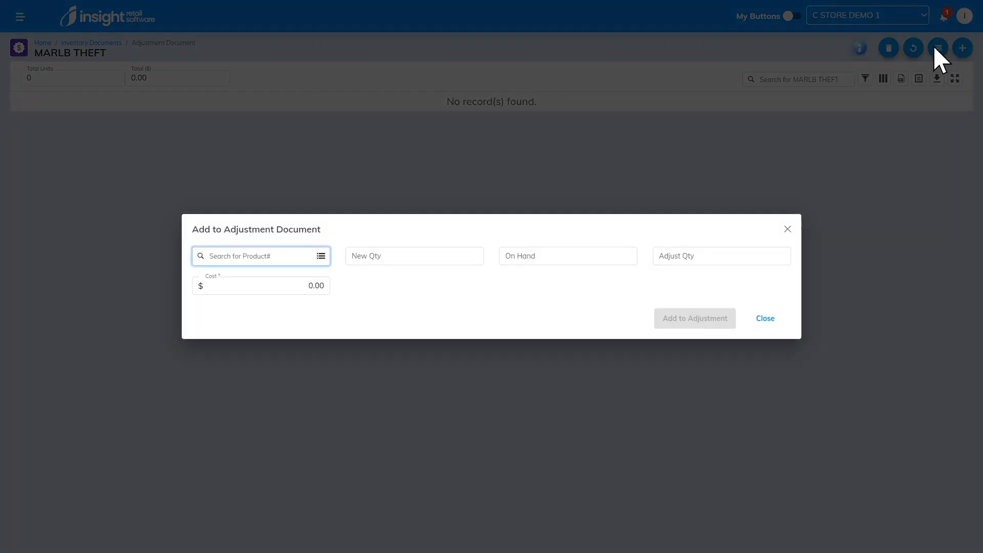
click(321, 256)
text(marlbo)
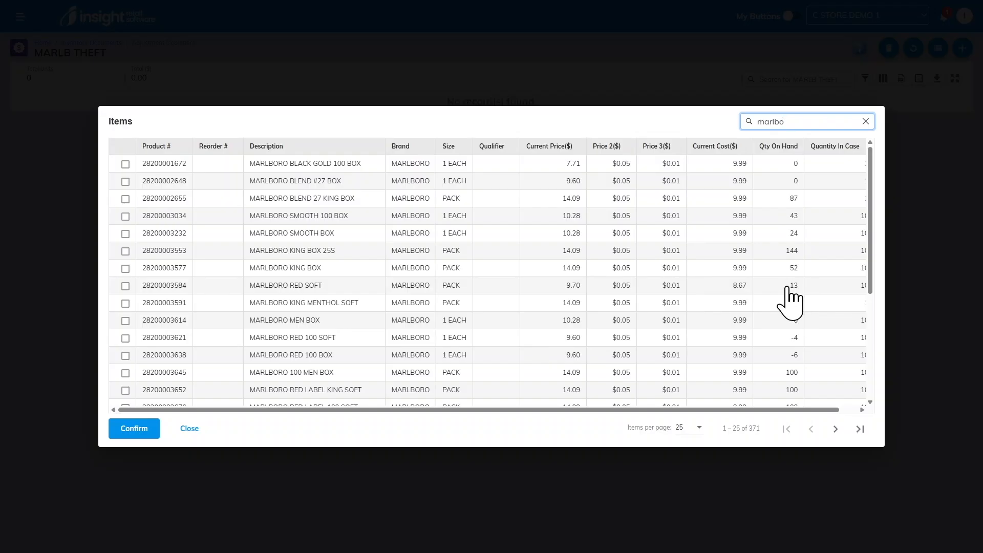
click(125, 286)
click(131, 431)
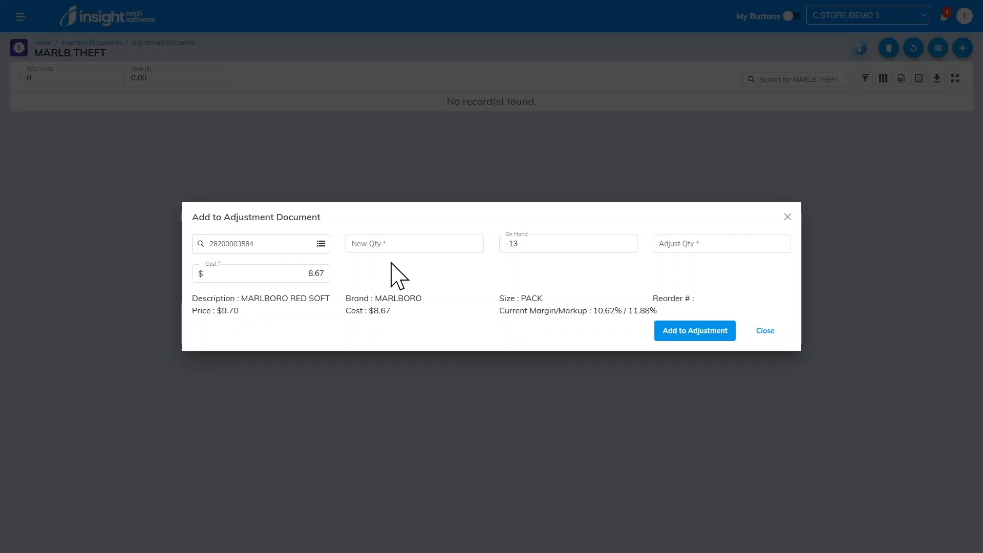
Set the item's new quantity to 5, add it to the adjustment and close the item entry form
click(478, 244)
text(5)
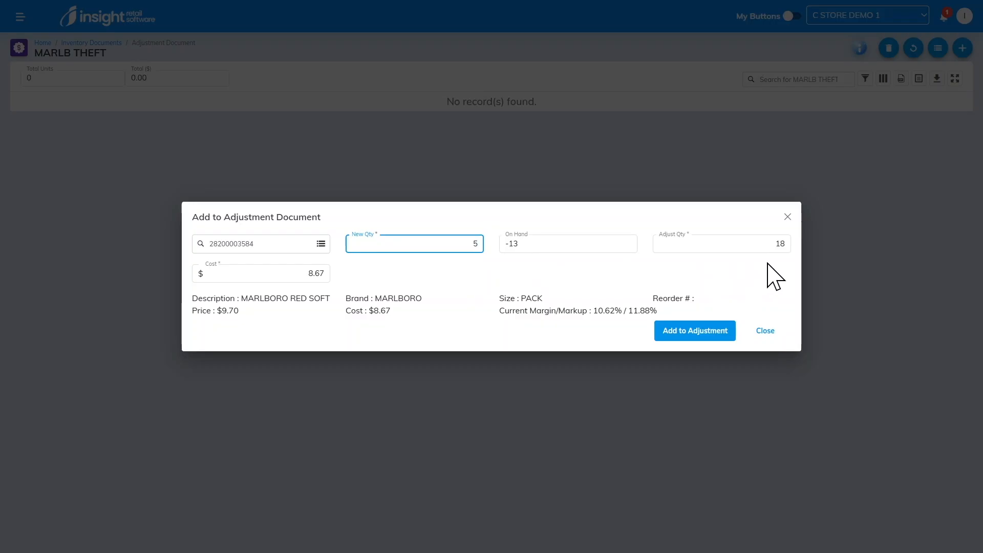
click(654, 278)
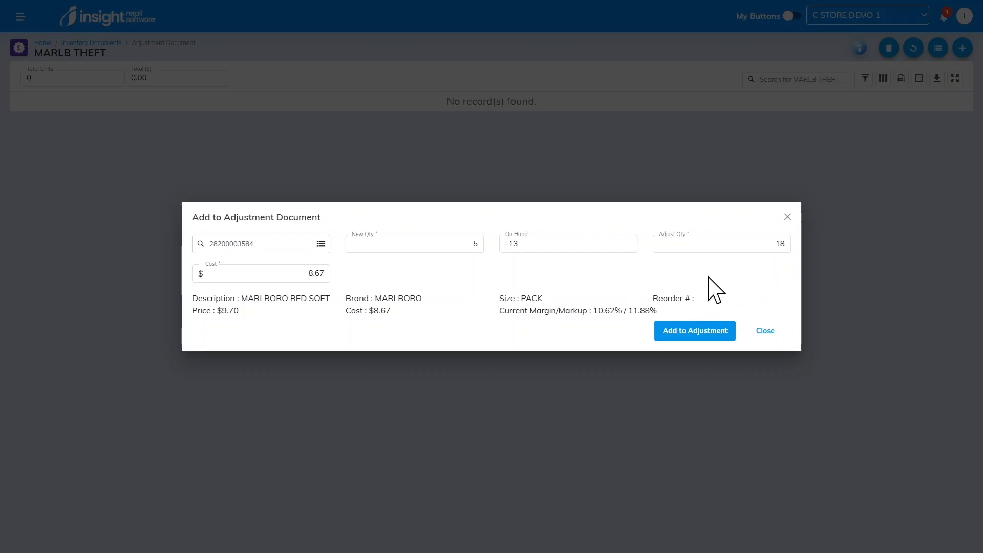
click(690, 334)
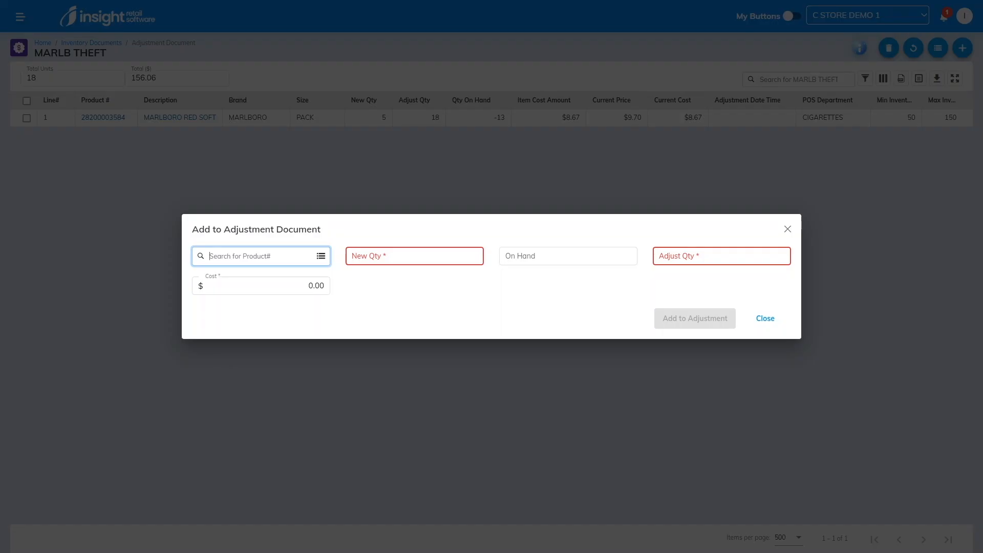
click(787, 229)
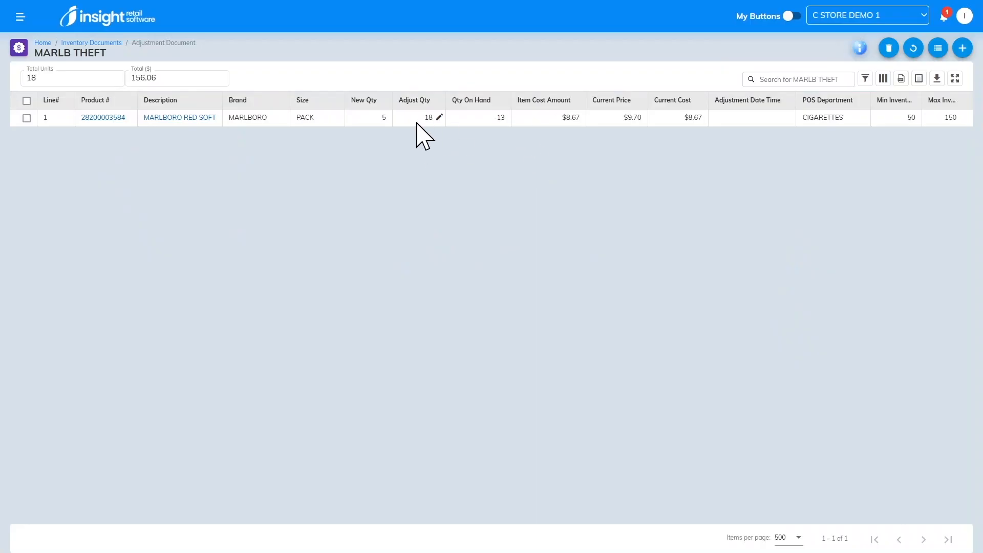
Return to the inventory documents list and post the MARLB THEFT document
click(76, 43)
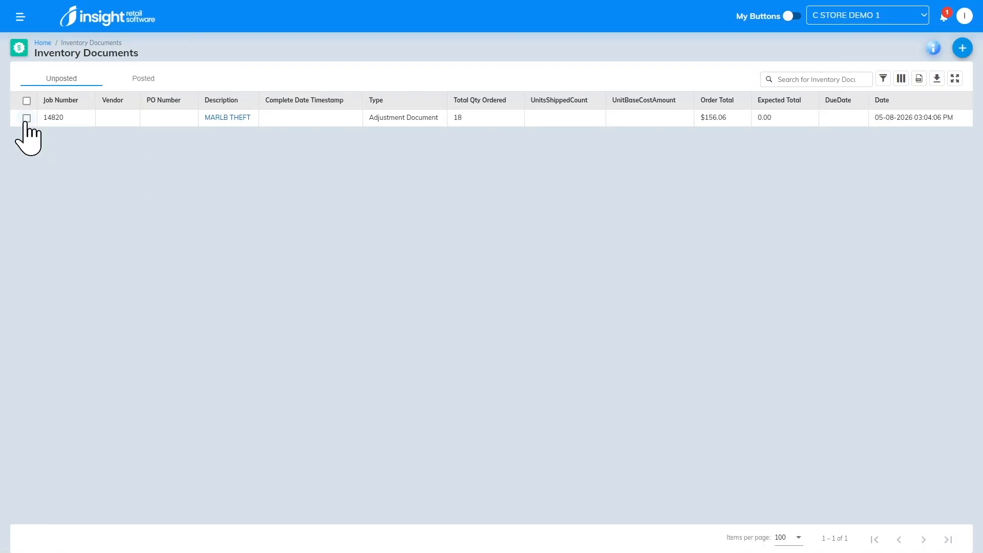
click(27, 118)
click(281, 74)
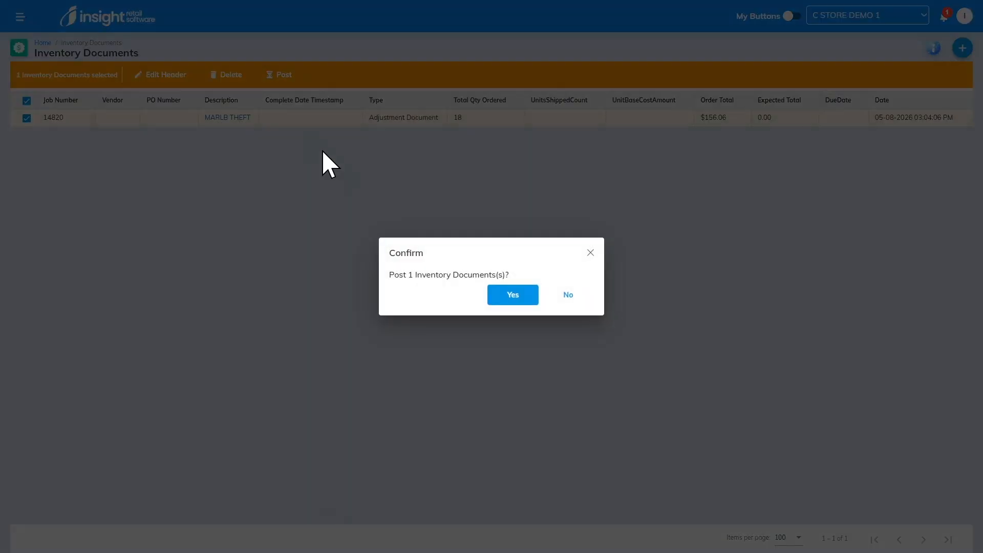
click(509, 294)
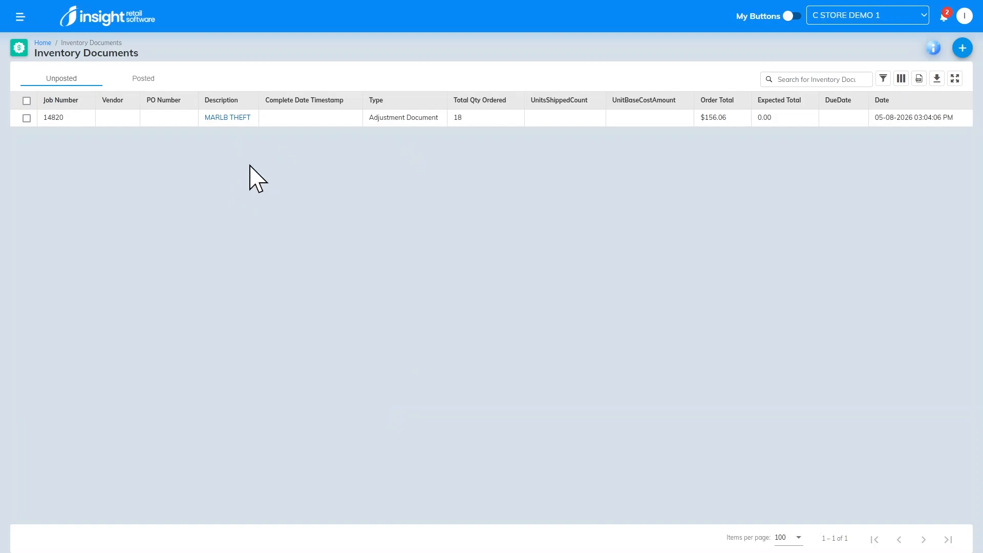
Check the unposted and posted document lists for MARLB THEFT, ending on the unposted list
click(67, 81)
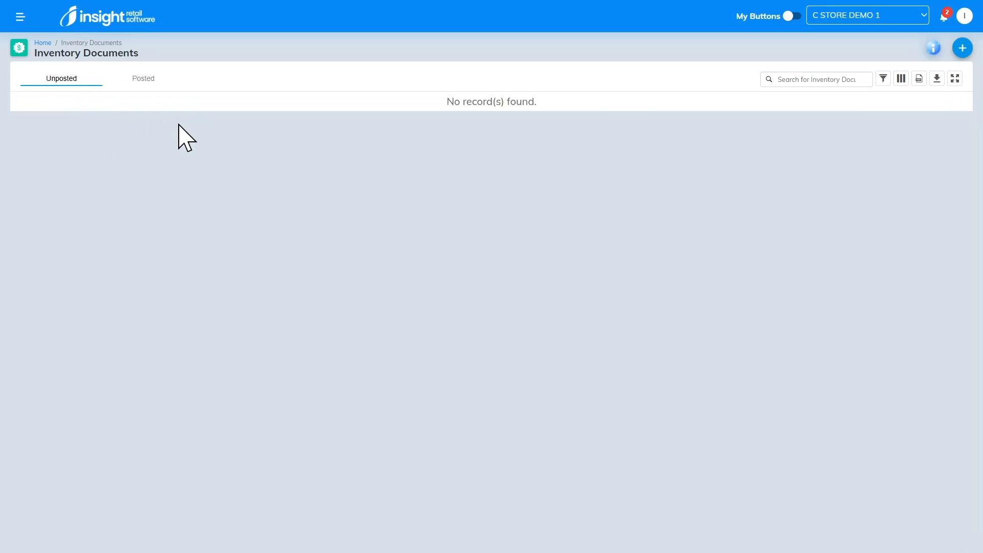
click(151, 83)
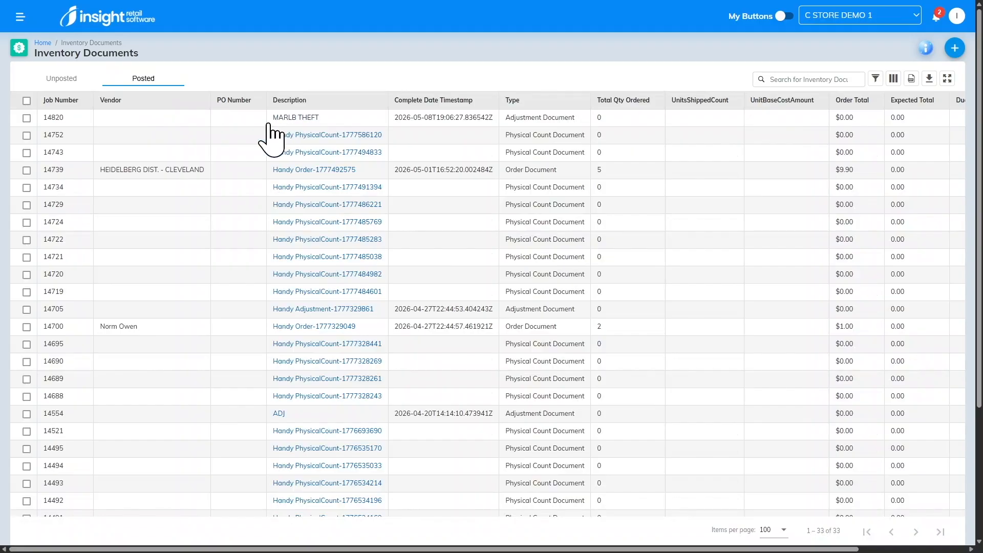
click(60, 84)
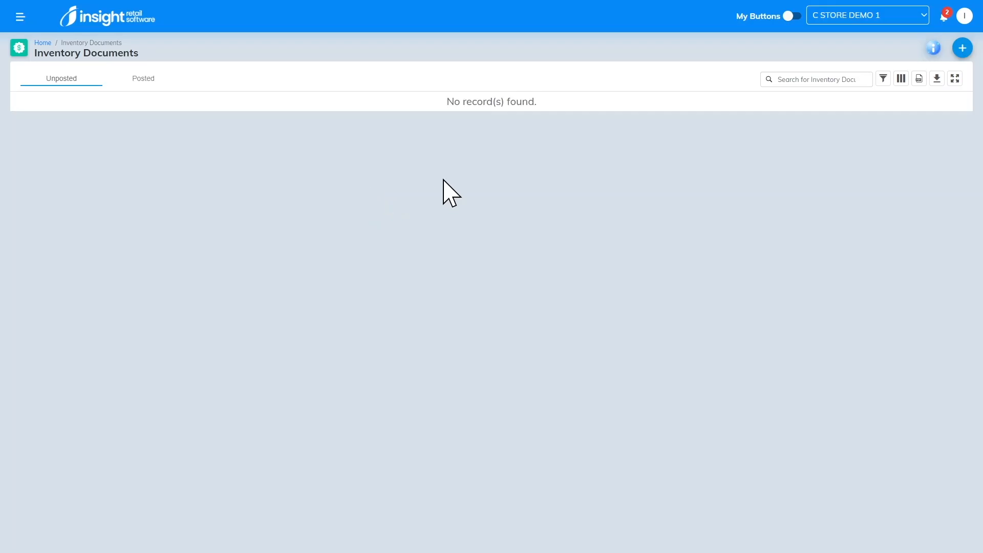
Create another Adjustment Document with the description INV ZERO
click(962, 48)
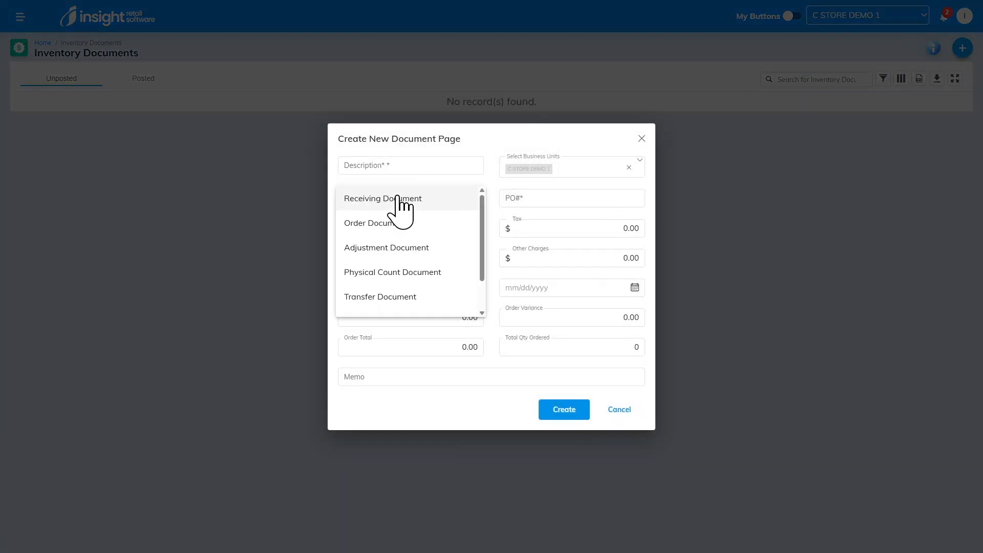
click(386, 249)
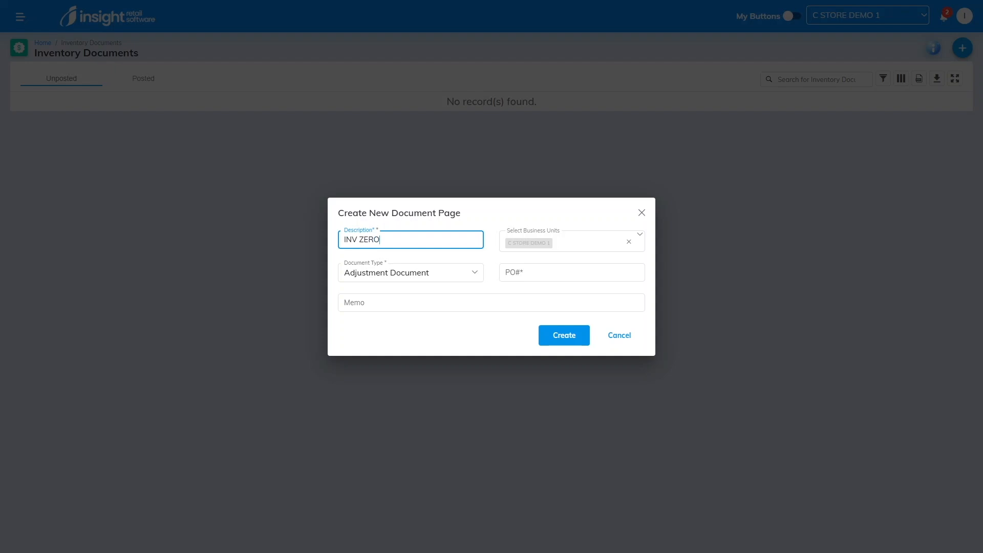
click(390, 303)
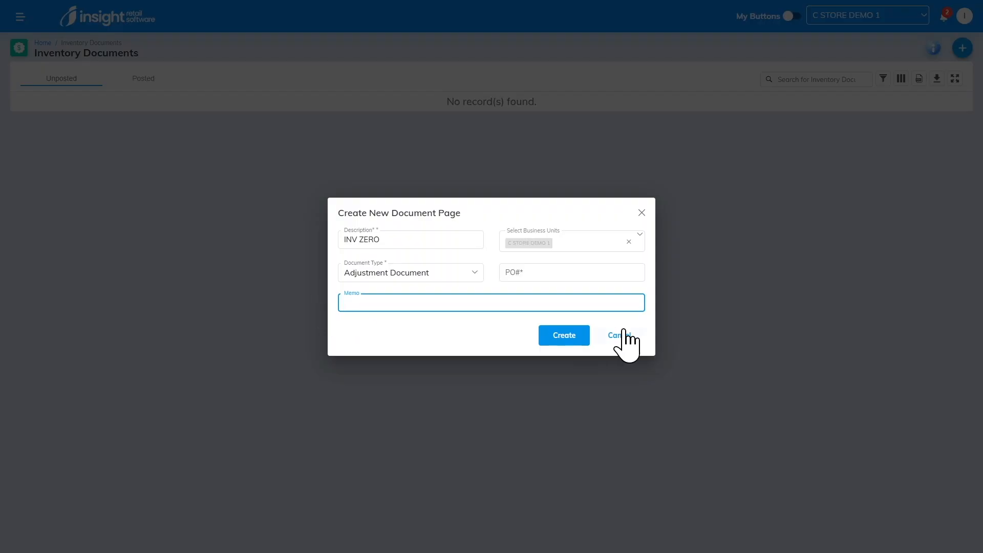
click(556, 336)
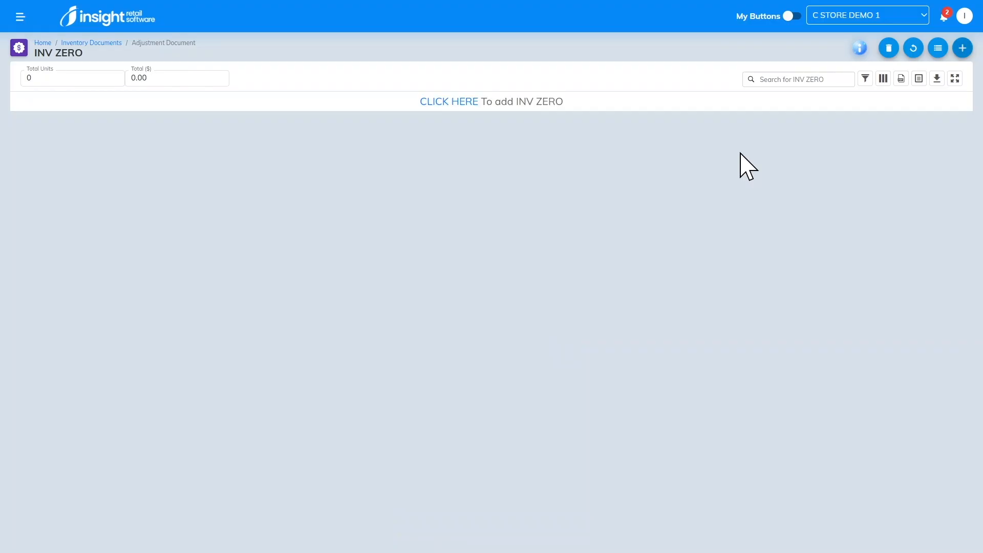
Start adding multiple items to the INV ZERO document with Unit as the order UOM
click(937, 48)
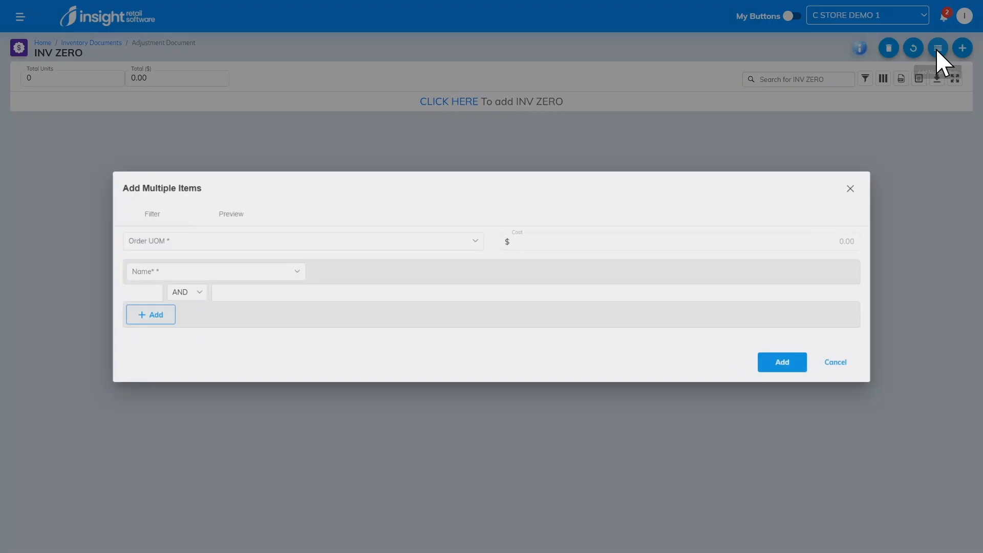
click(169, 239)
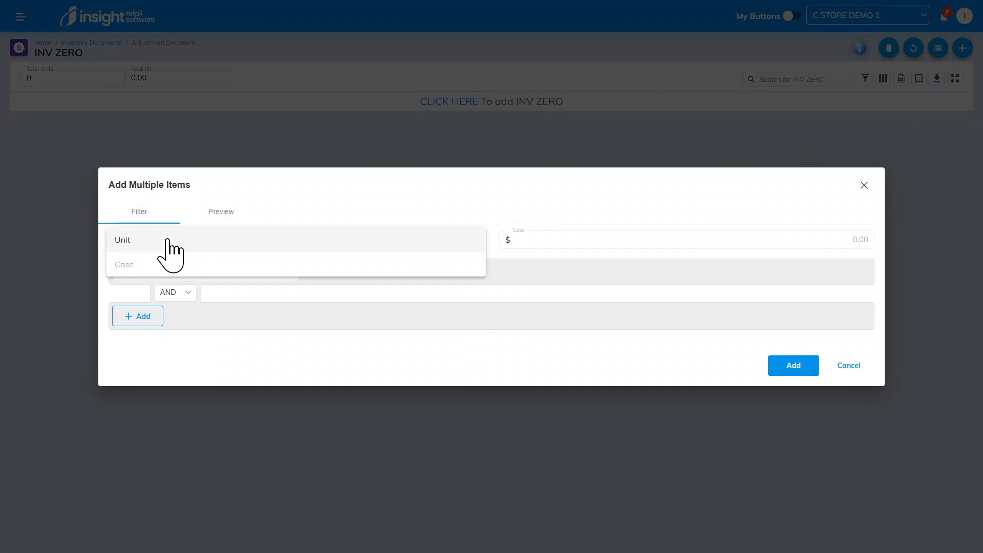
click(131, 244)
Define the item filter as Qty On Hand Less Equals -1
click(131, 276)
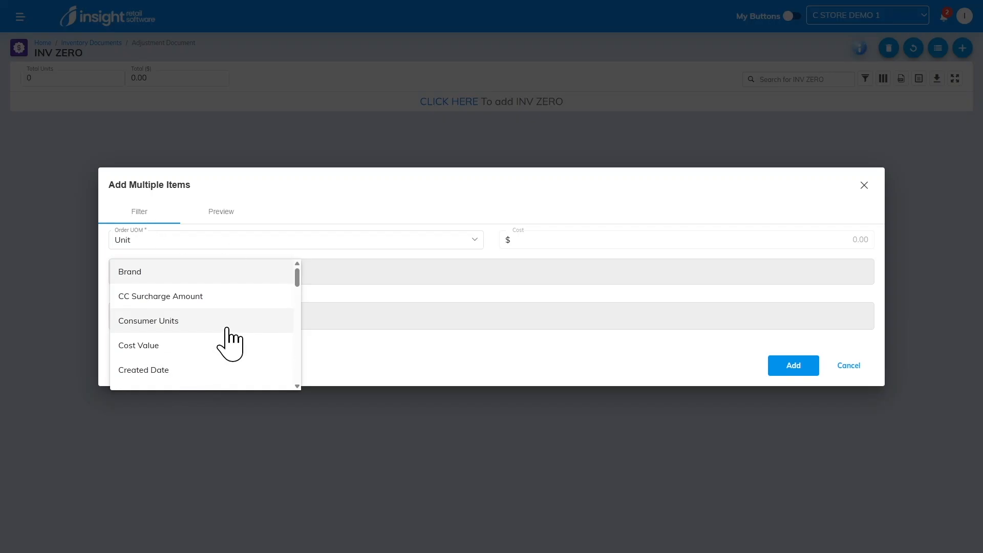
scroll(230, 342, down, 3)
scroll(228, 342, down, 5)
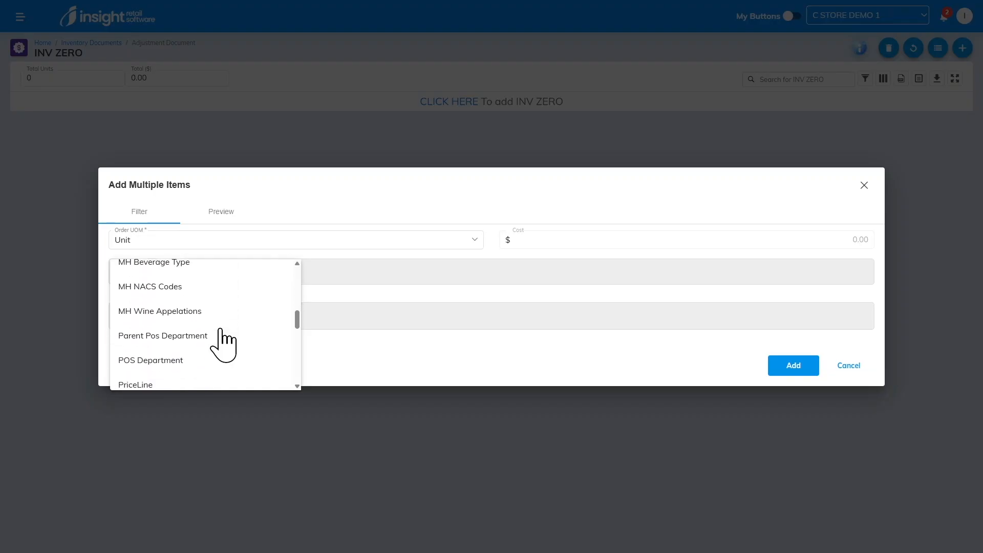
scroll(221, 338, down, 1)
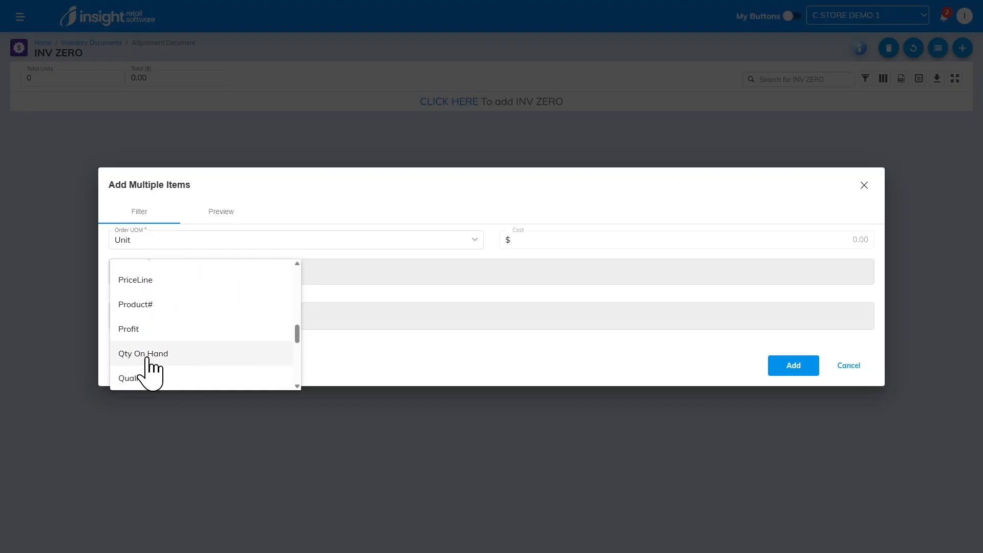
click(149, 353)
click(328, 279)
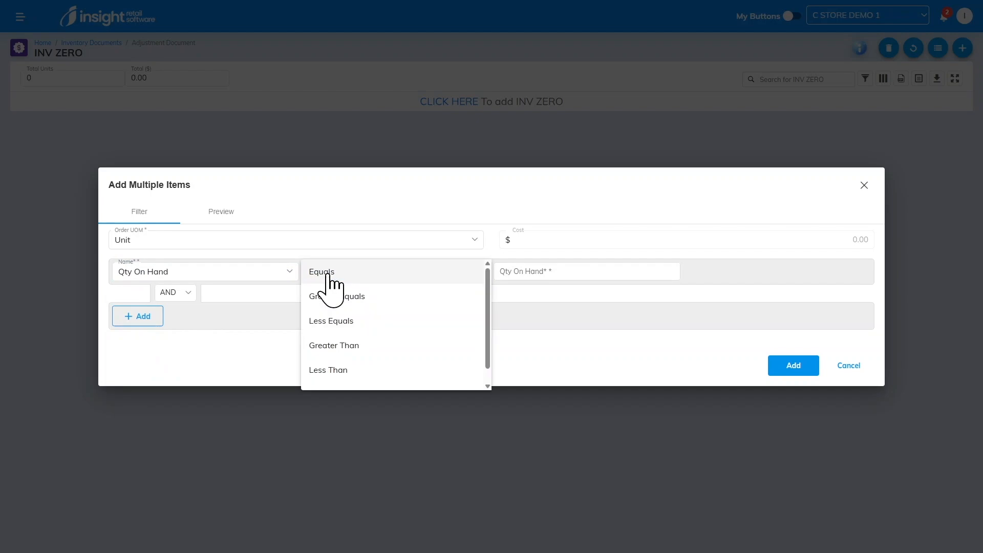
click(348, 321)
click(527, 271)
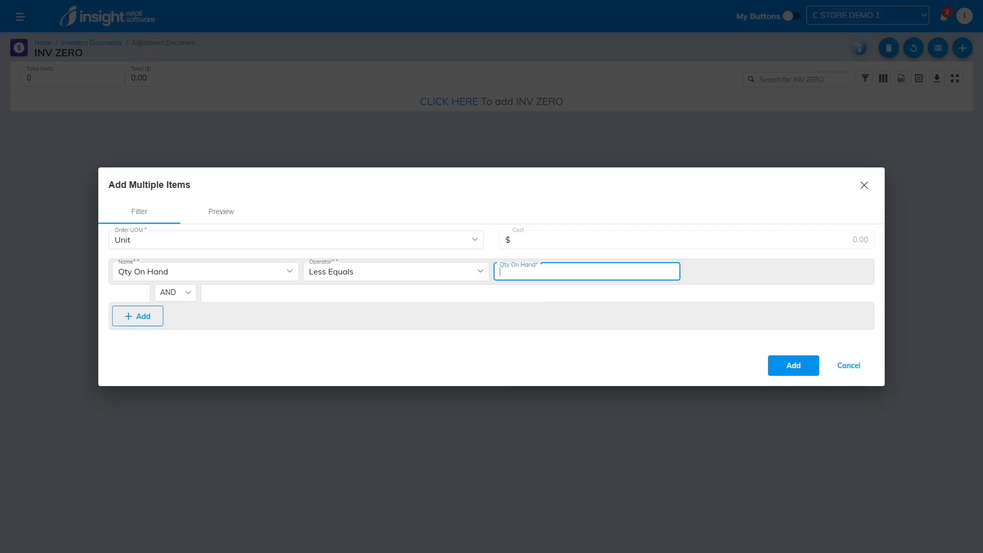
text(-1)
Preview the items matching the filter, then review the available comparison operators without changing the condition
click(230, 211)
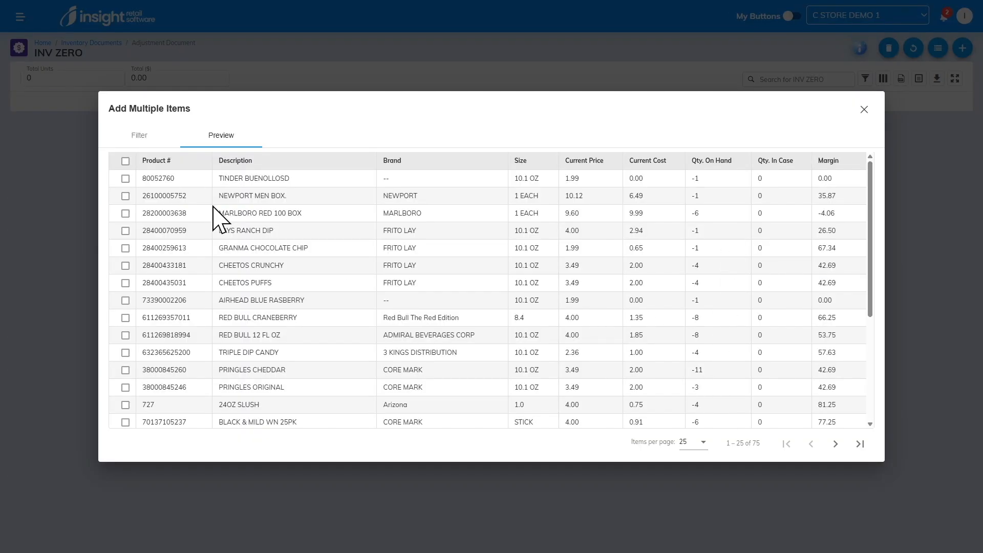
click(139, 136)
click(377, 274)
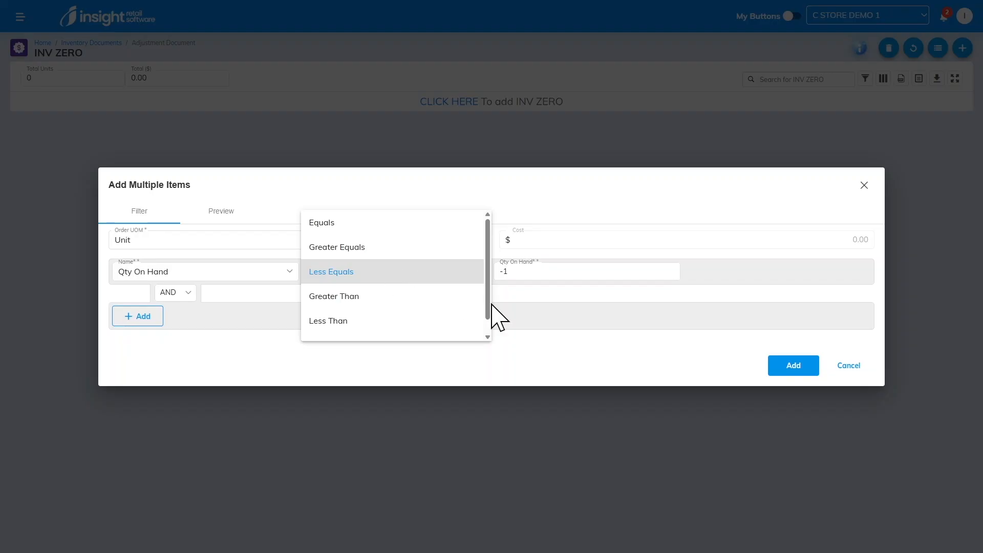
click(532, 317)
Add all items matching the filter to the INV ZERO document and open the notifications
click(779, 364)
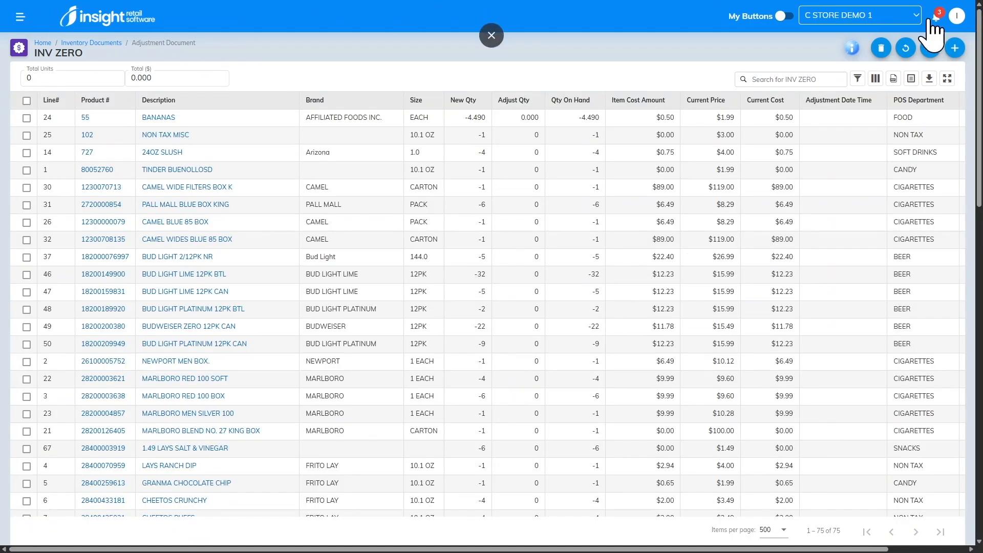
click(937, 19)
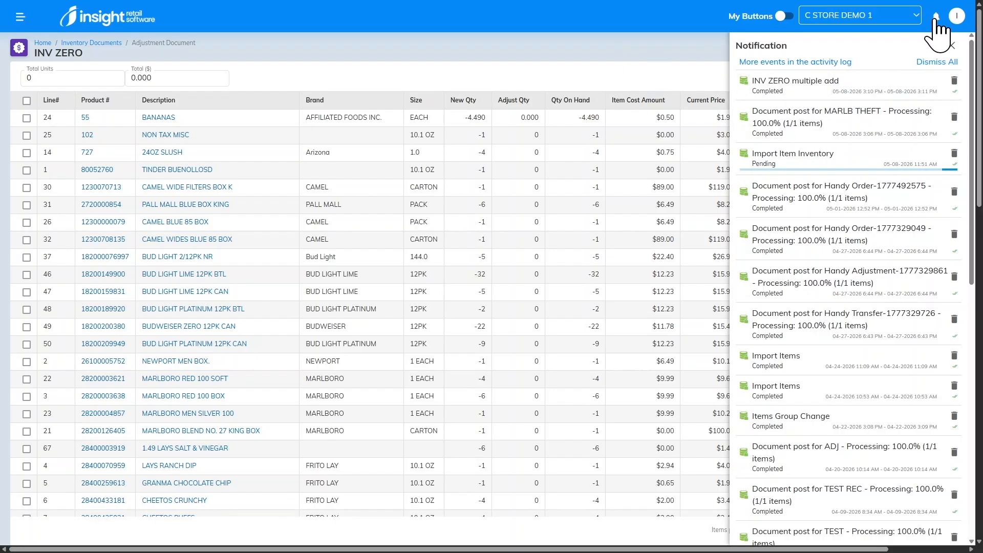
Close the notifications, review the added lines in INV ZERO, and adjust all of its item quantities to zero
click(951, 45)
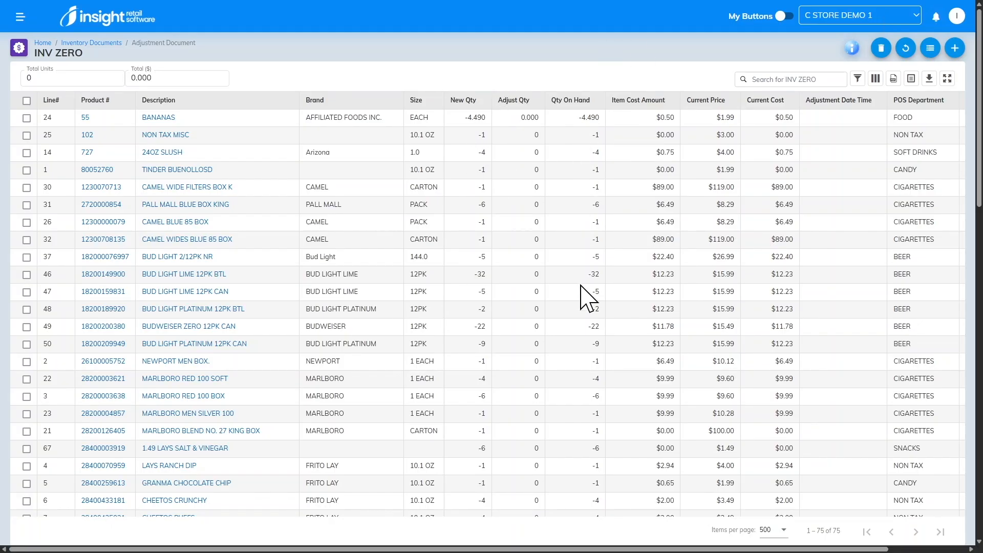
scroll(572, 394, down, 4)
scroll(572, 394, up, 4)
click(905, 48)
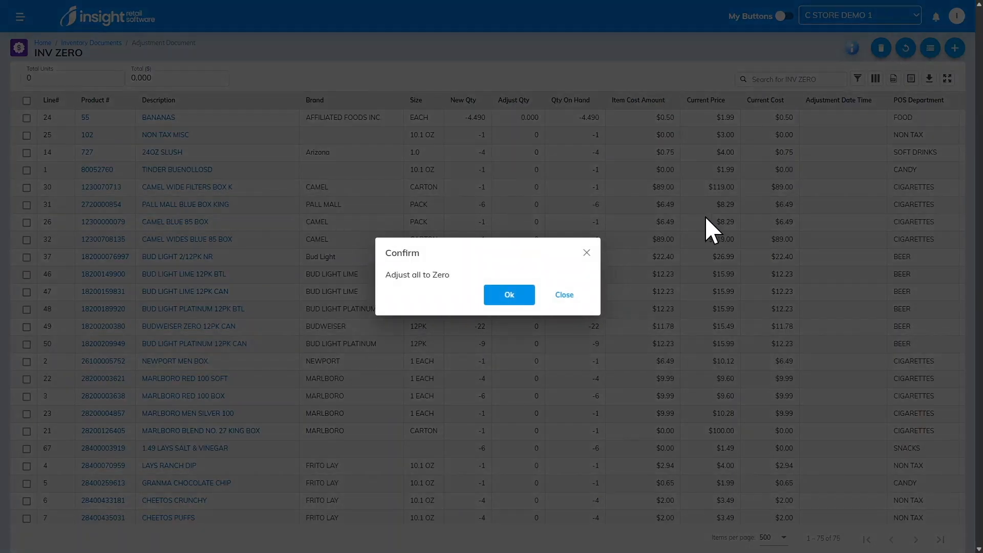
click(505, 296)
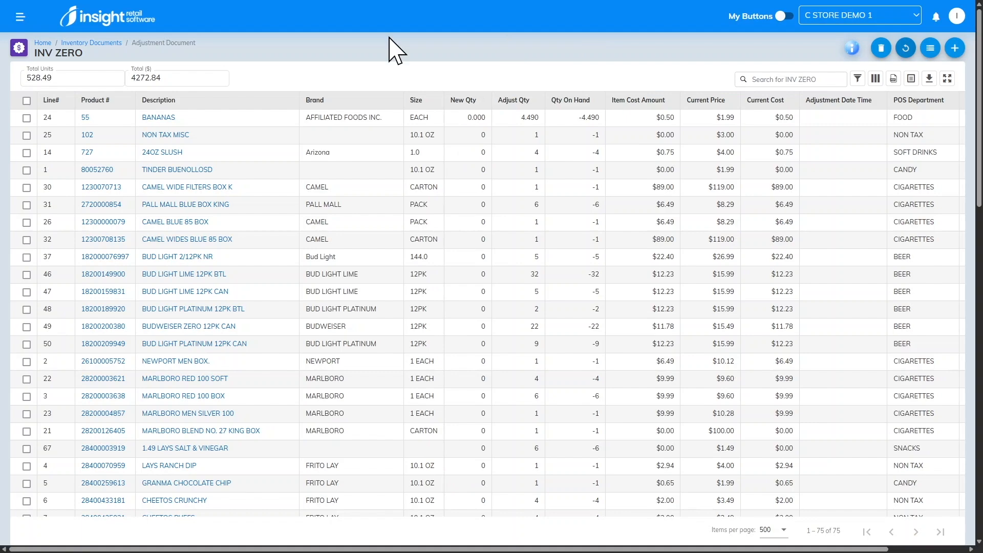
Return to the inventory documents list and post the INV ZERO adjustment document
click(91, 43)
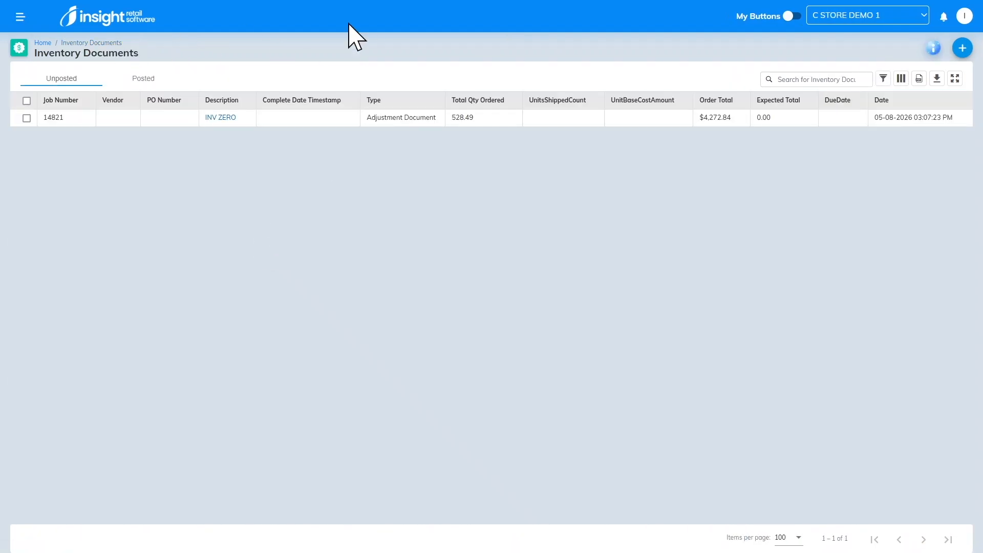
click(26, 118)
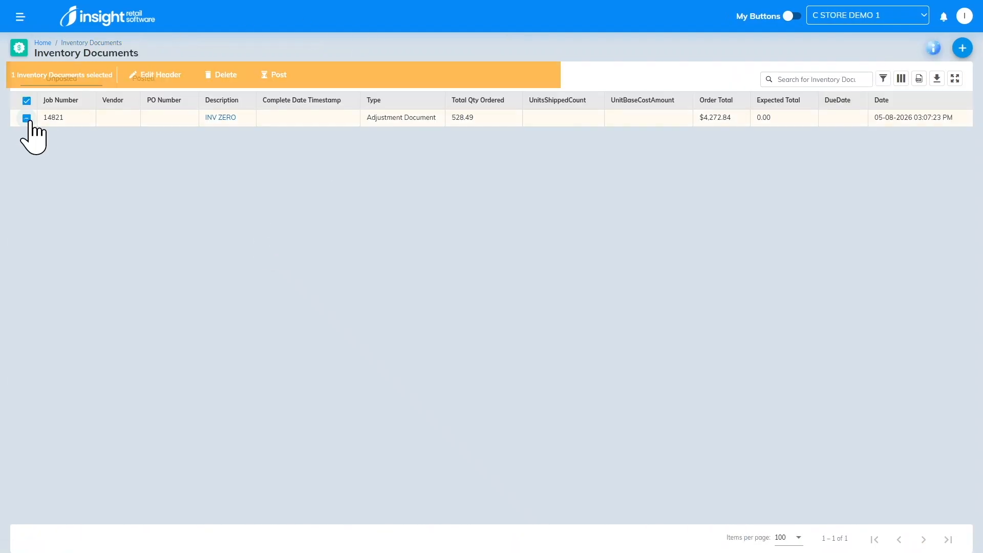
click(271, 76)
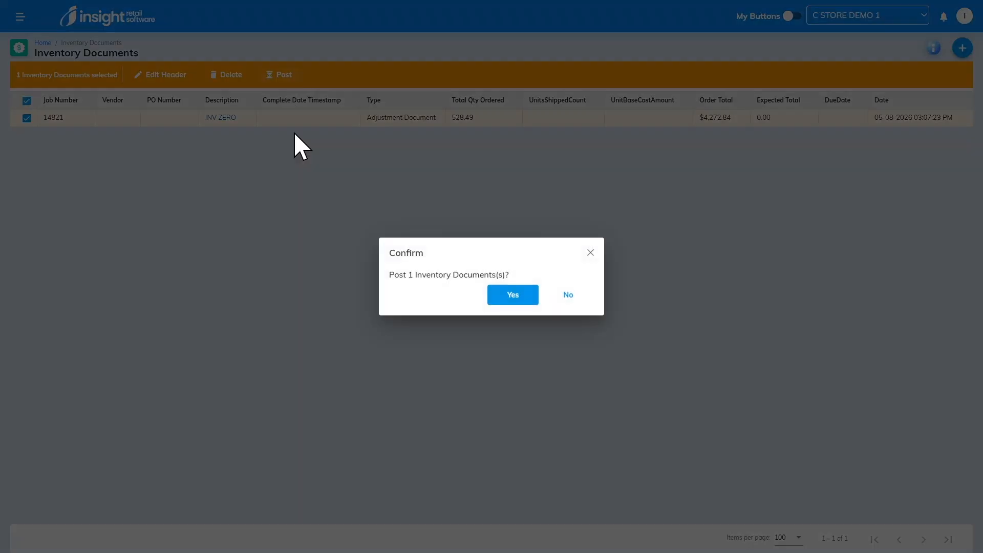
click(511, 296)
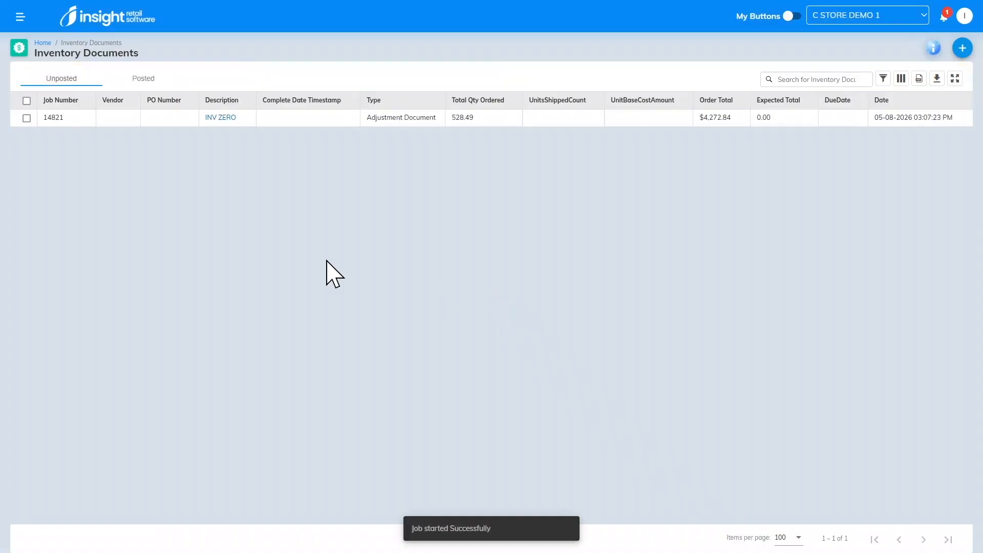
Check the posting progress of INV ZERO in the notifications, refreshing the document list, and view the posted documents
click(944, 18)
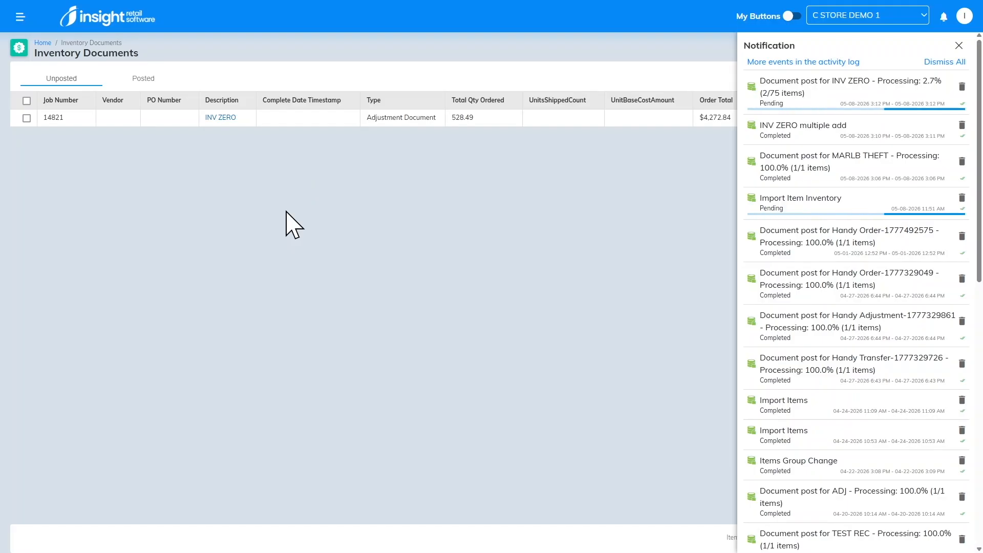
key(F5)
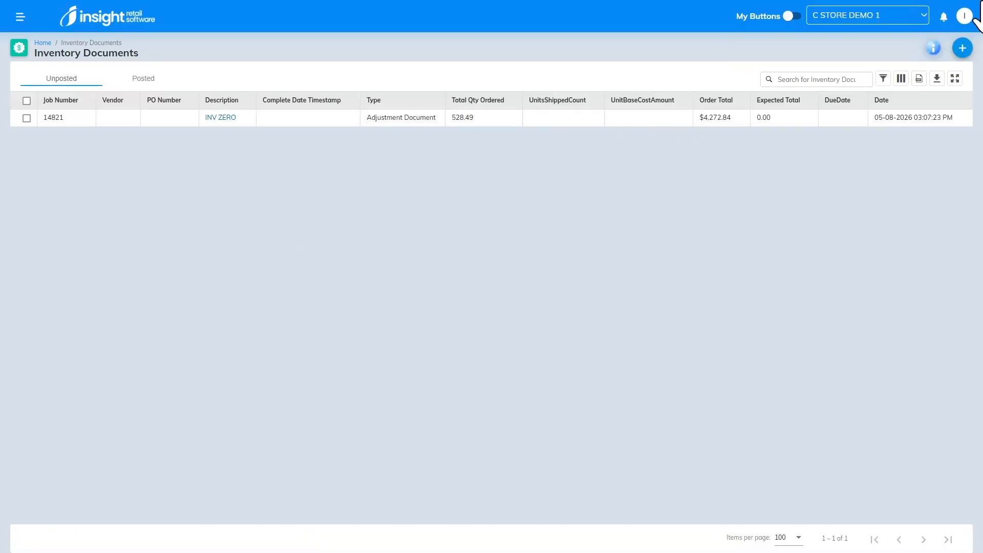
click(944, 18)
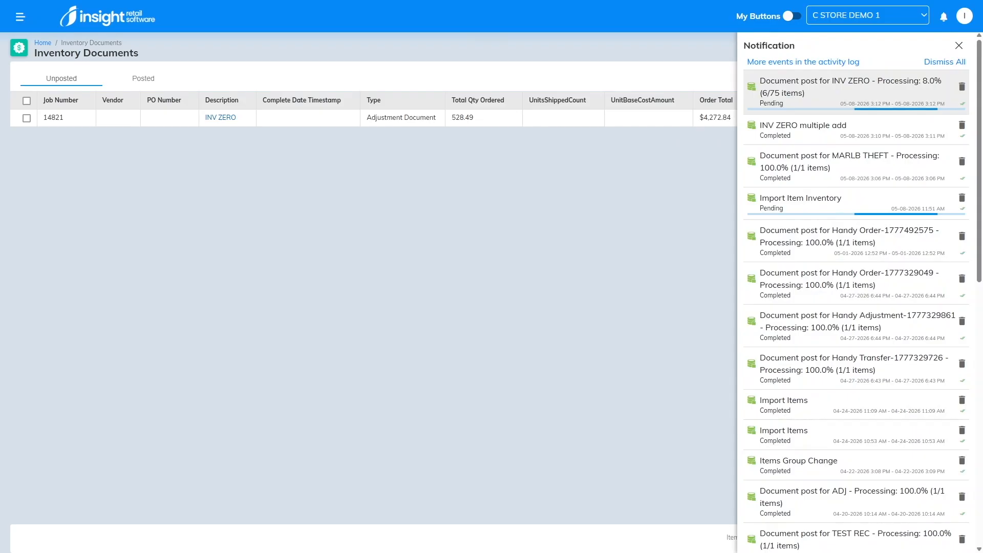
key(F5)
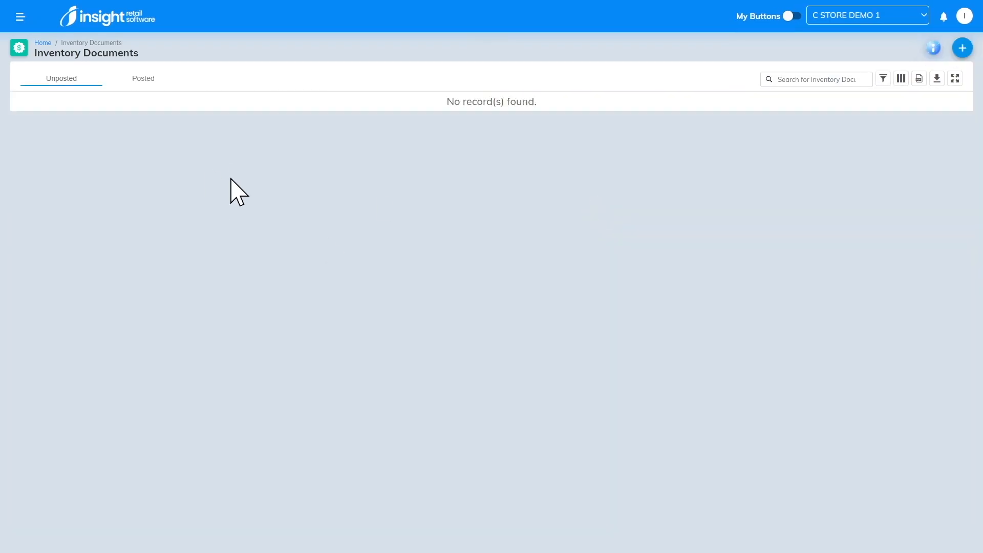
click(146, 79)
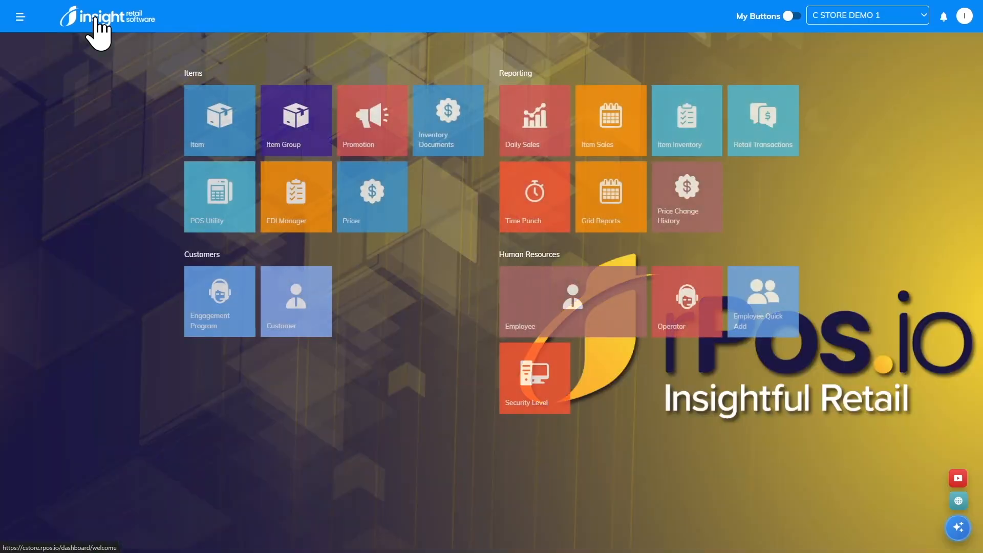
Export the active item list from Manage Items in XLS format and download 1_product.xls from the notifications
click(221, 148)
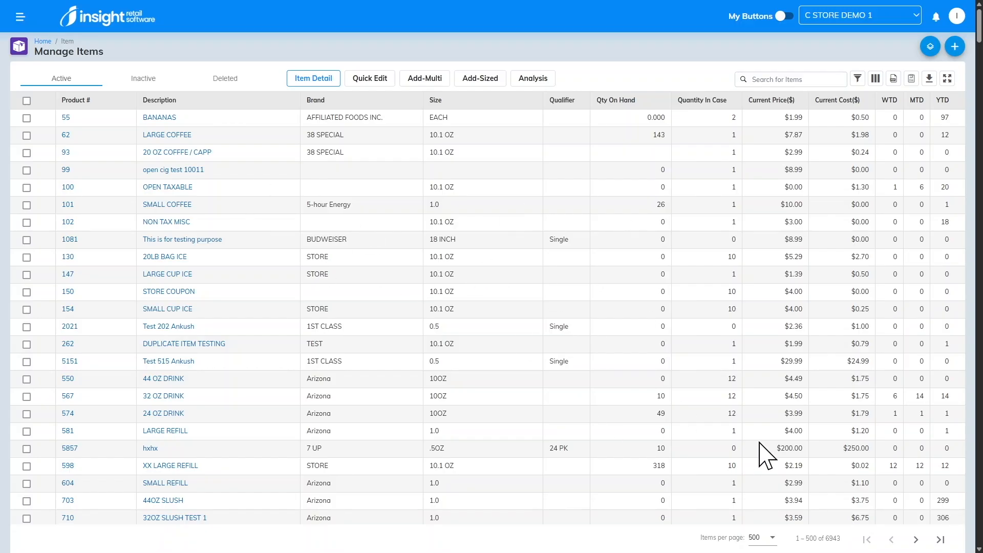
click(930, 79)
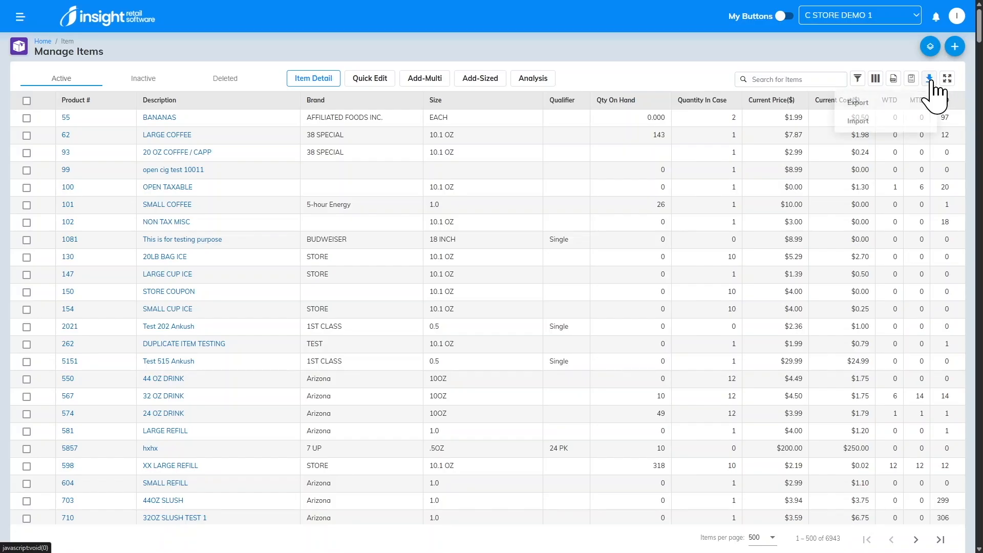
click(862, 103)
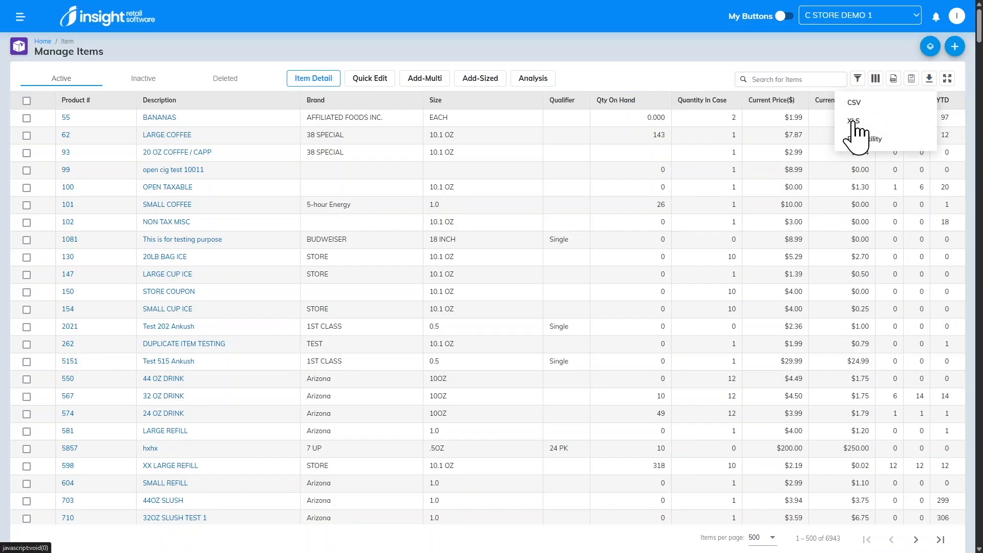
click(853, 122)
click(936, 17)
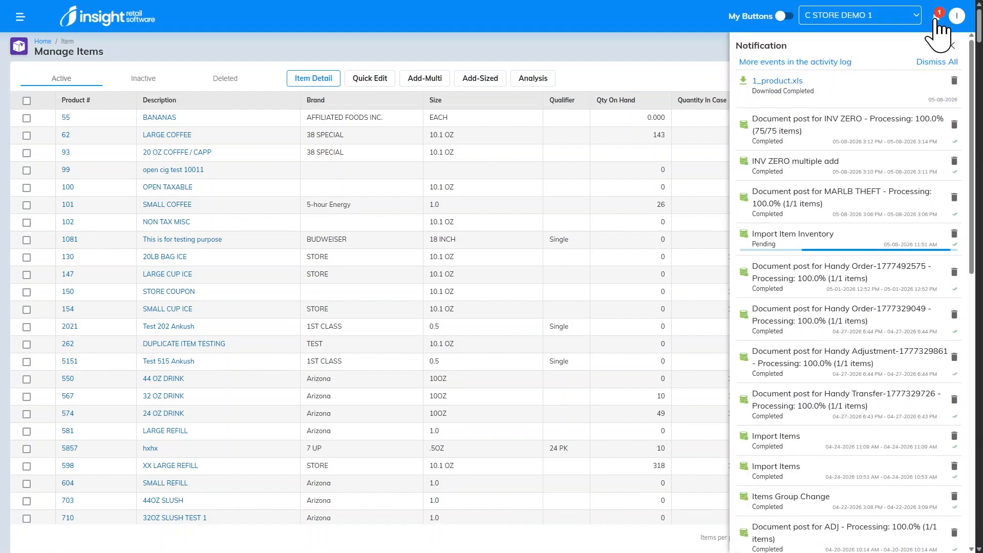
click(776, 82)
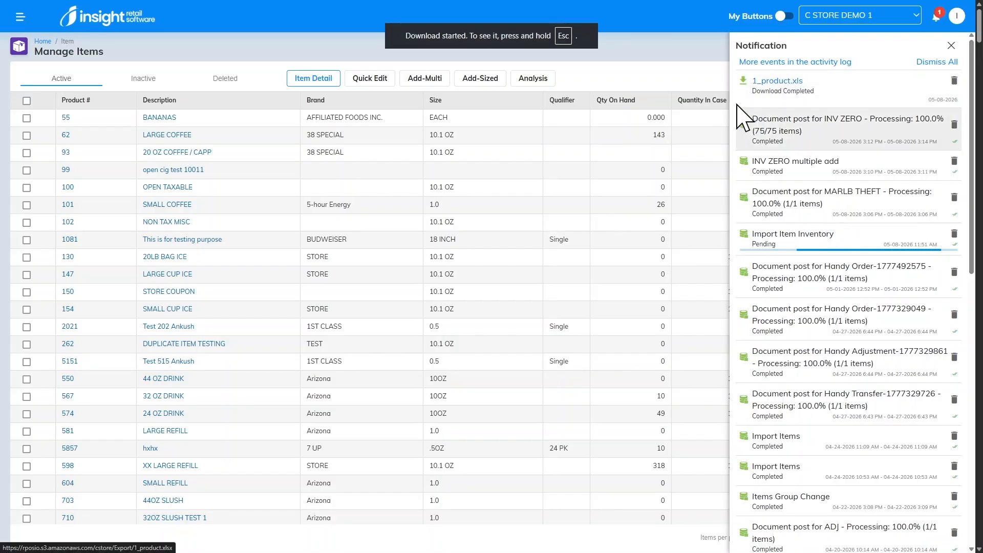